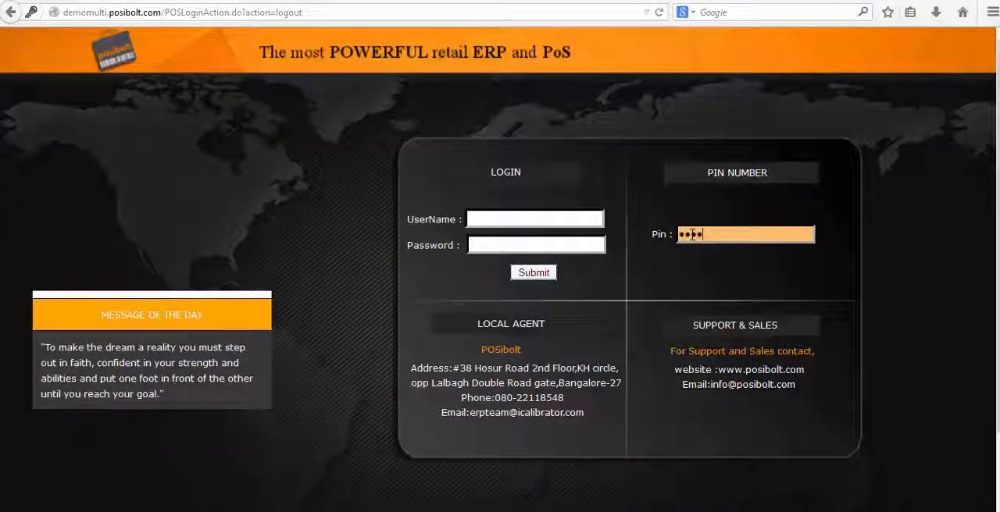
- Log in with the PIN and go to the Purchases activities and reports menu
{"action": "key", "text": "Return"}
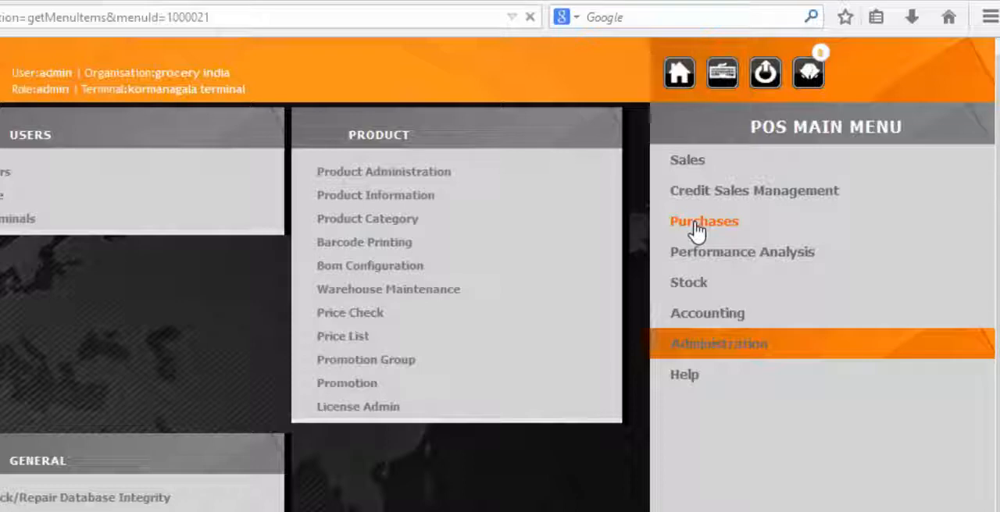
{"action": "left_click", "coordinate": [697, 226]}
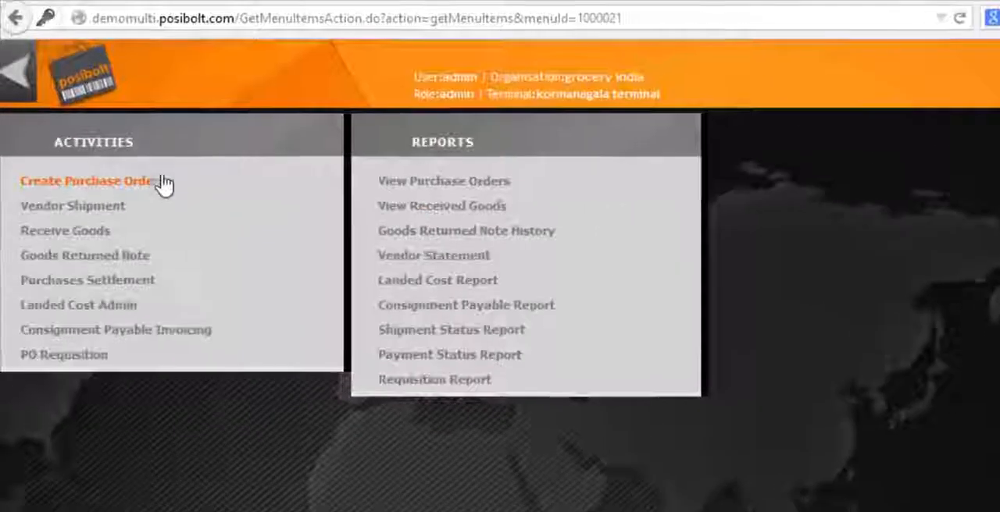
- Create a new purchase order and choose matrix as its vendor
{"action": "left_click", "coordinate": [162, 185]}
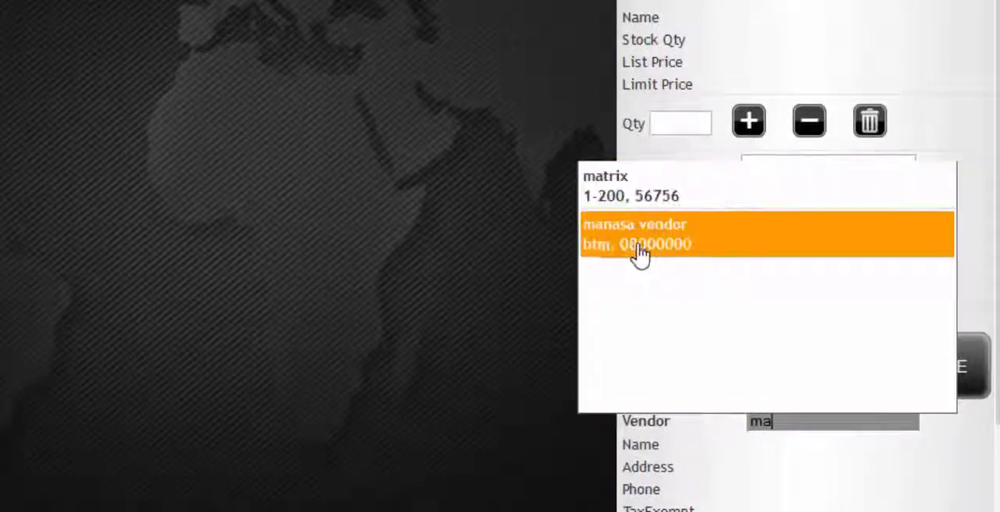
{"action": "left_click", "coordinate": [621, 194]}
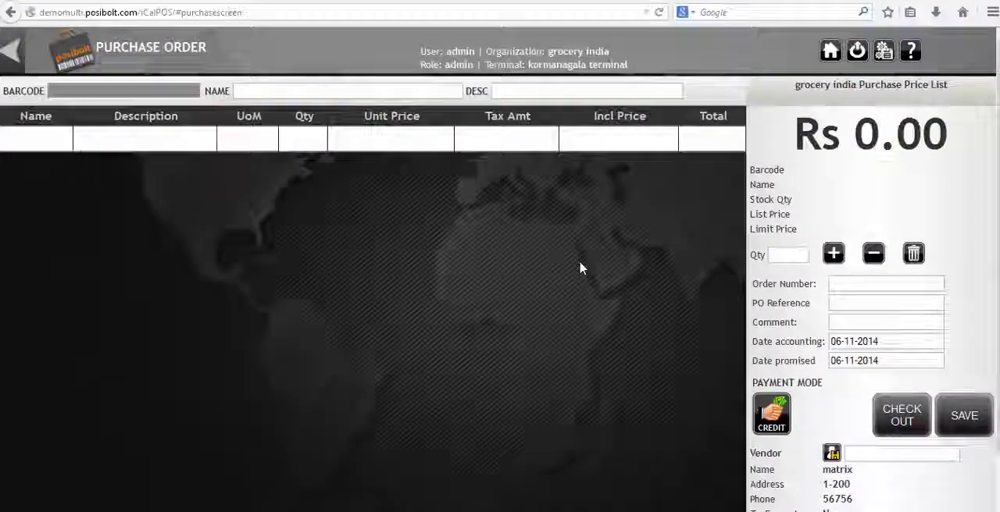
{"action": "type", "text": "10"}
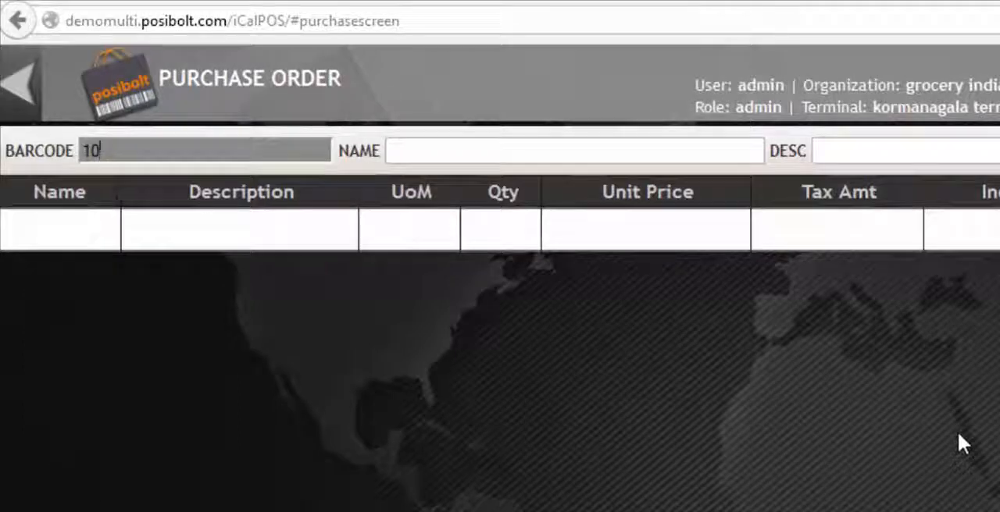
- Add 50 of 5 star (barcode 202) and 40 of 7up to the order, totalling 2200.00
{"action": "key", "text": "BackSpace"}
{"action": "type", "text": "202"}
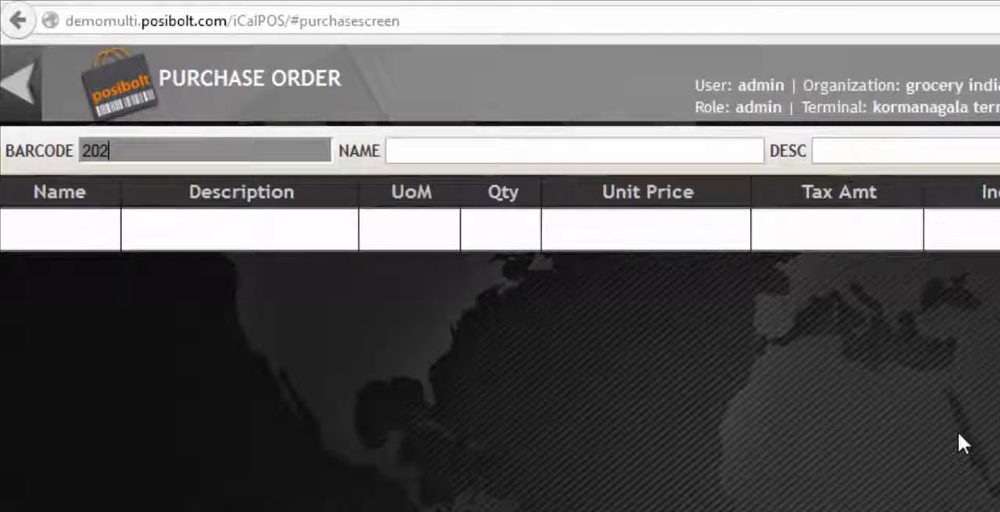
{"action": "key", "text": "Return"}
{"action": "type", "text": "50"}
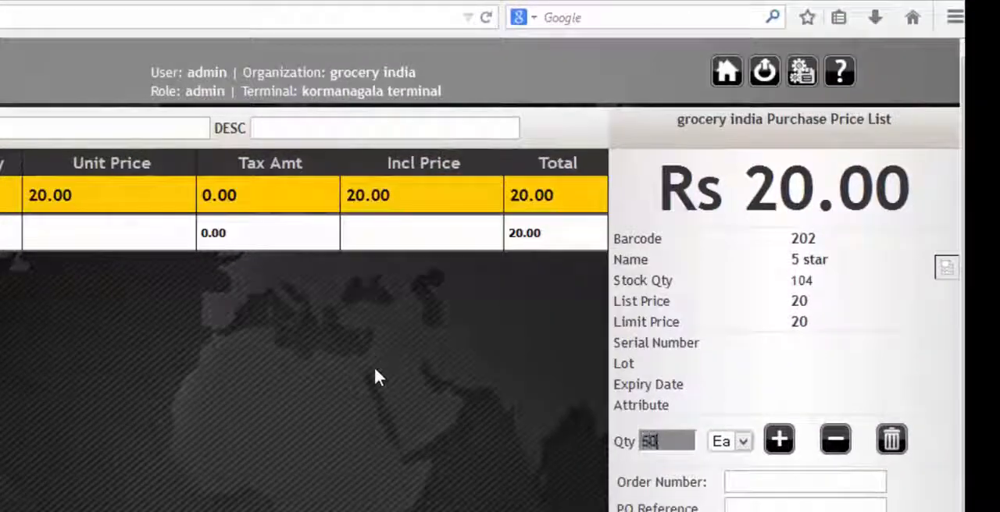
{"action": "key", "text": "Return"}
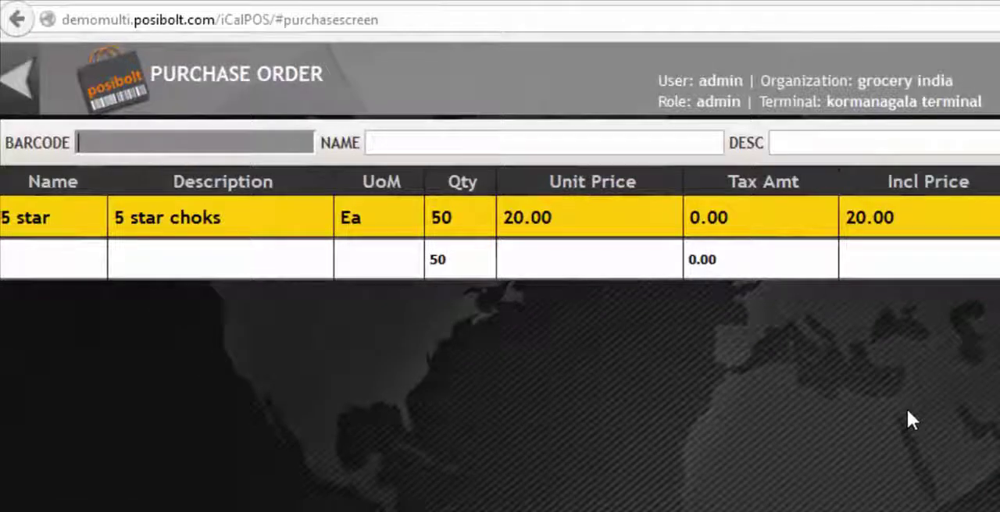
{"action": "key", "text": "Tab"}
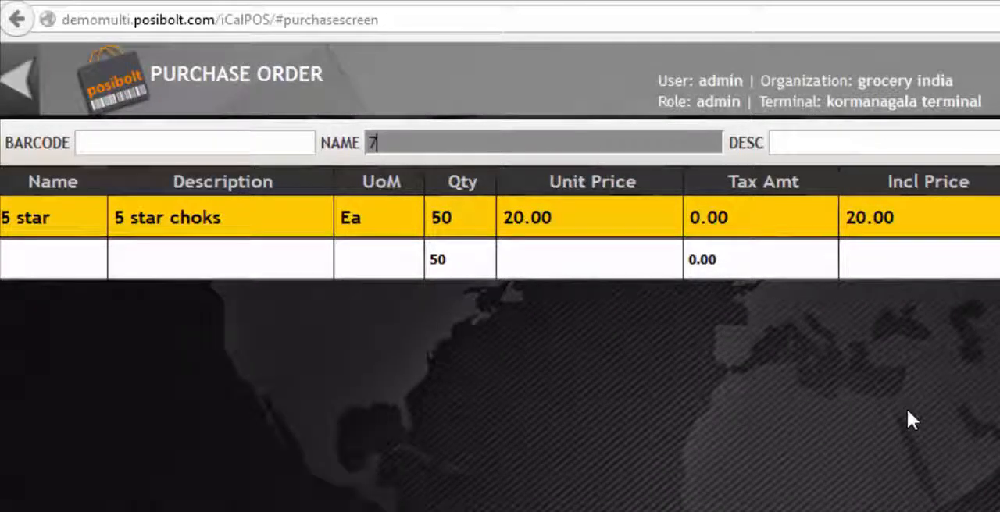
{"action": "key", "text": "Return"}
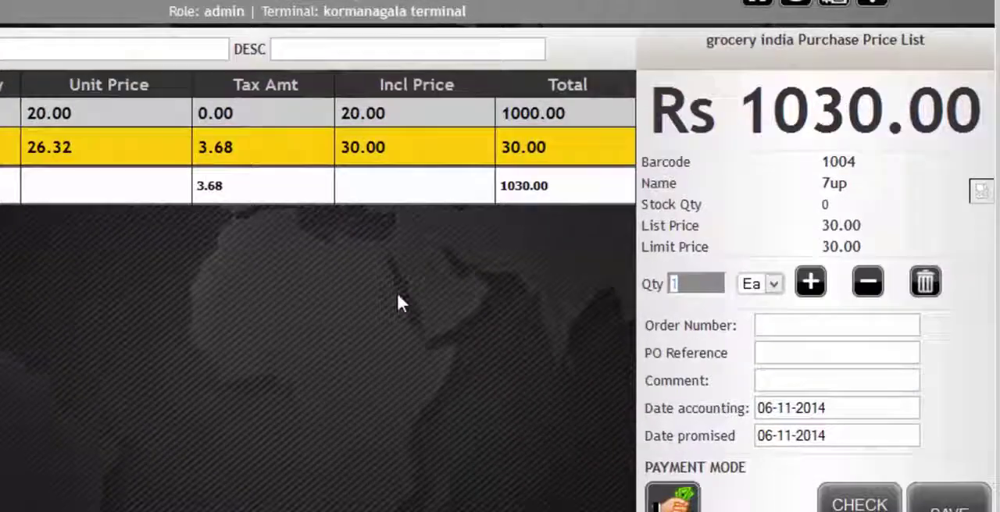
{"action": "type", "text": "40"}
{"action": "key", "text": "Return"}
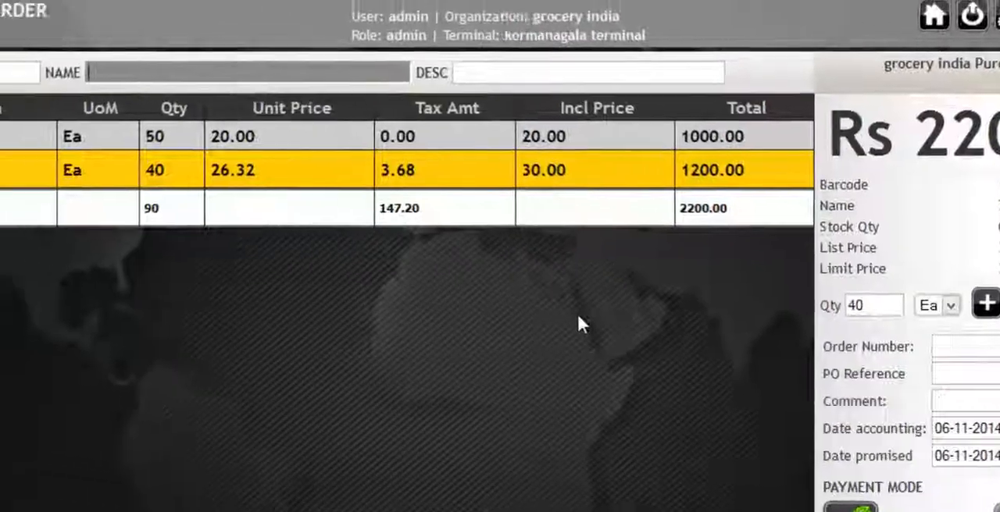
{"action": "key", "text": "Tab"}
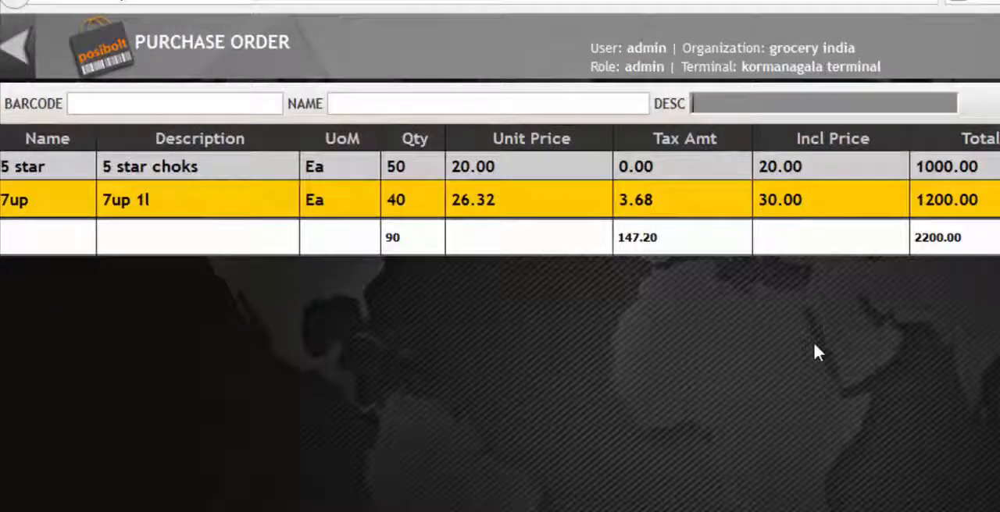
{"action": "type", "text": "al"}
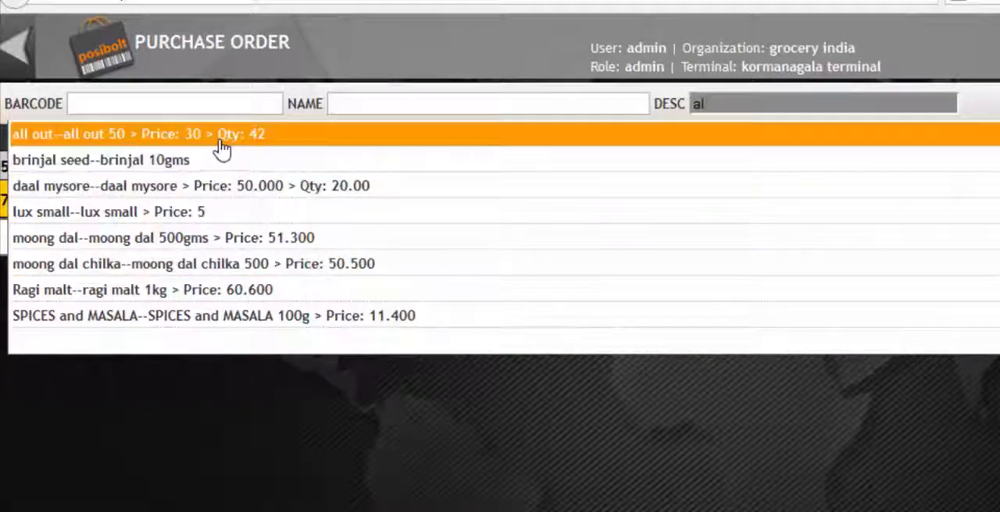
- Add 40 of all out 50 from the description search, bringing the order to 3400.00
{"action": "left_click", "coordinate": [221, 143]}
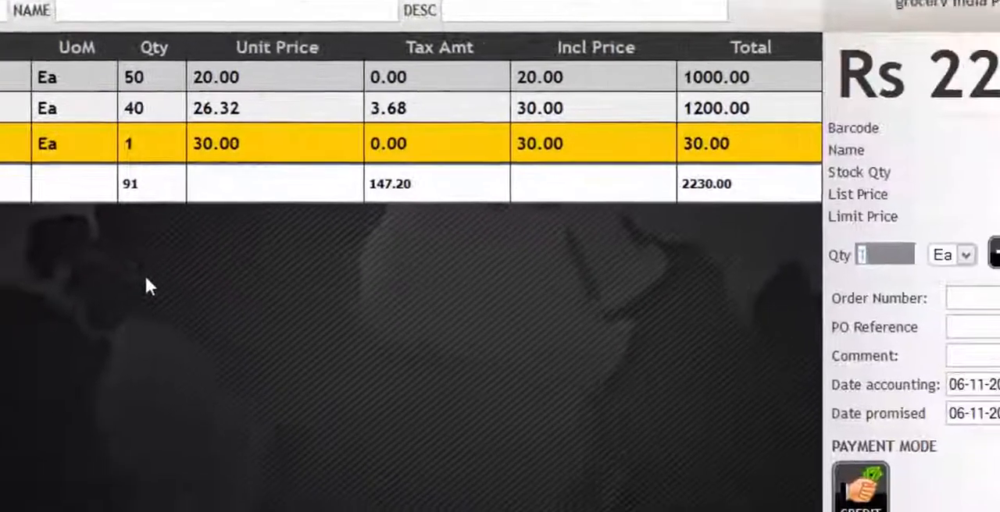
{"action": "type", "text": "40"}
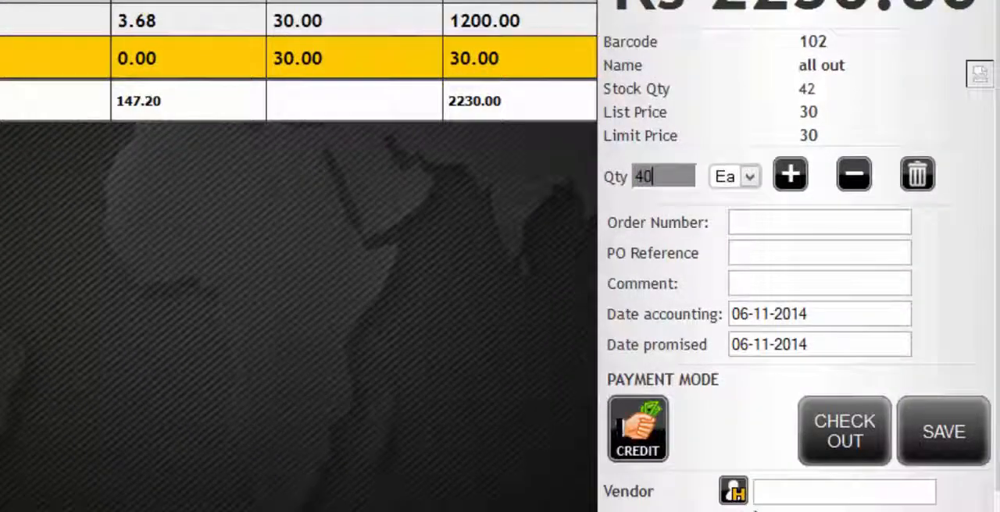
{"action": "key", "text": "Return"}
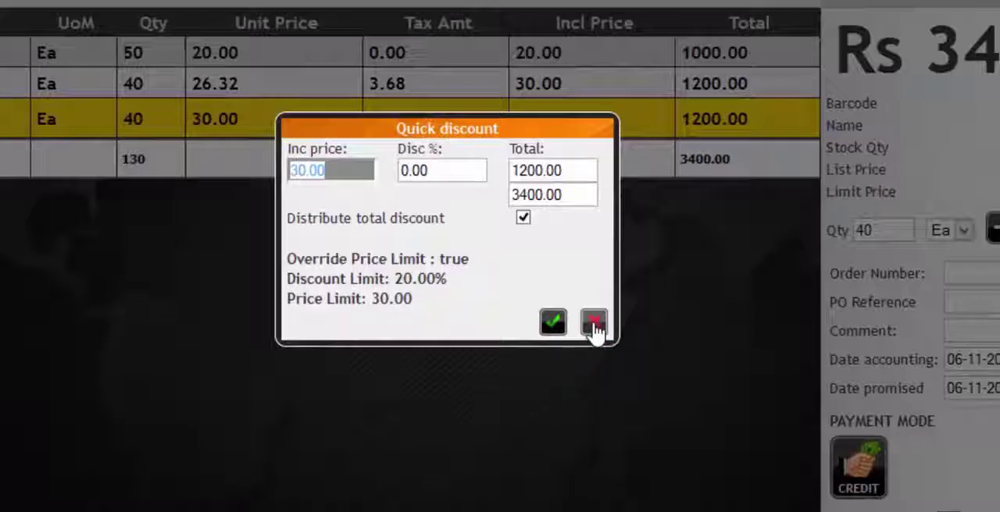
{"action": "left_click", "coordinate": [595, 328]}
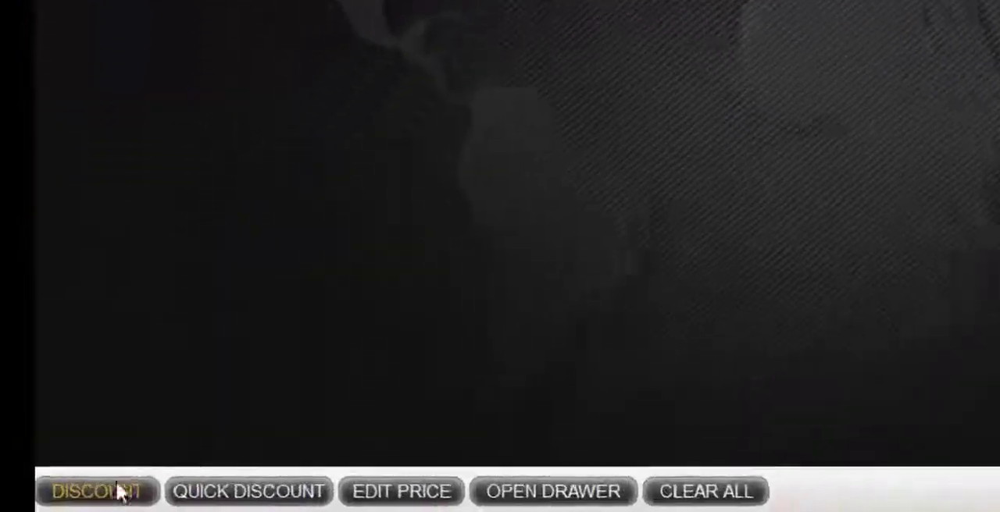
{"action": "left_click", "coordinate": [121, 491]}
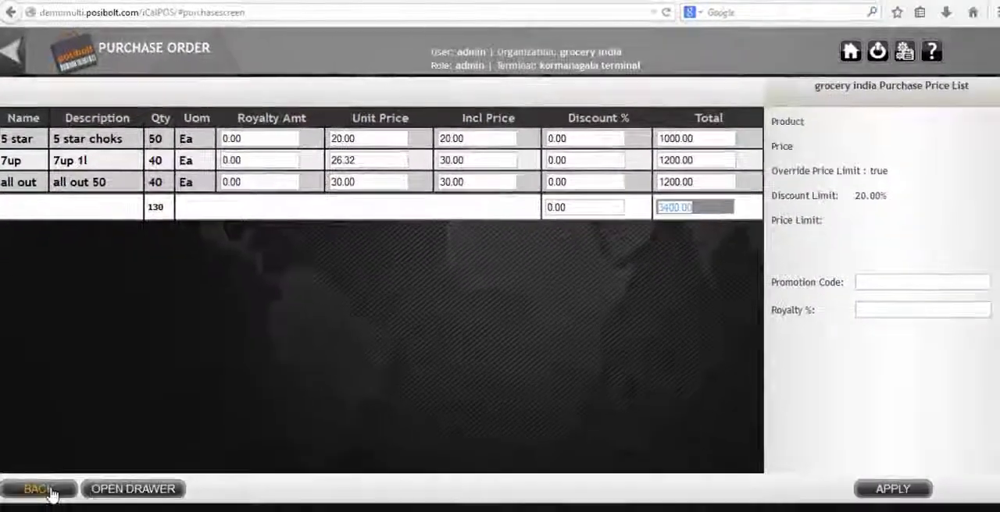
{"action": "left_click", "coordinate": [39, 485]}
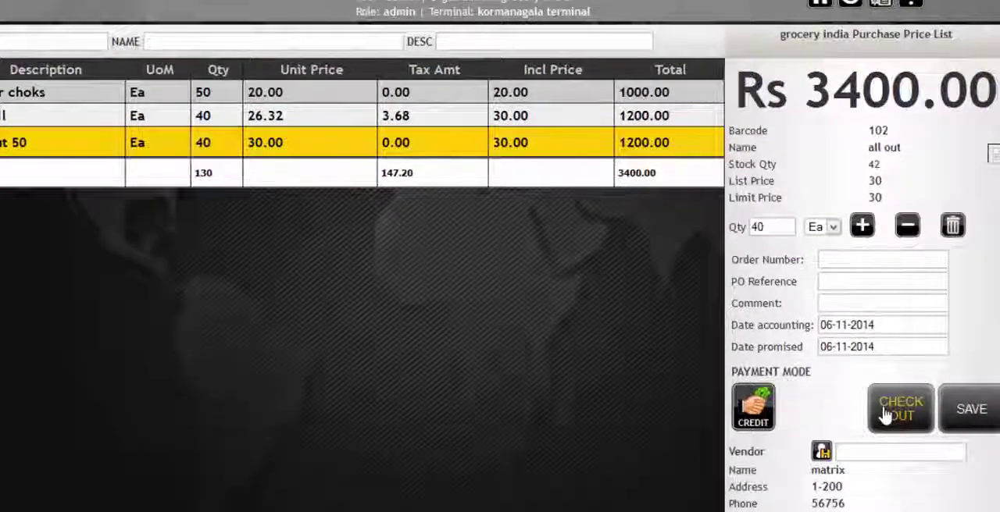
- Check out the purchase order and return to the Purchases menu
{"action": "left_click", "coordinate": [885, 413]}
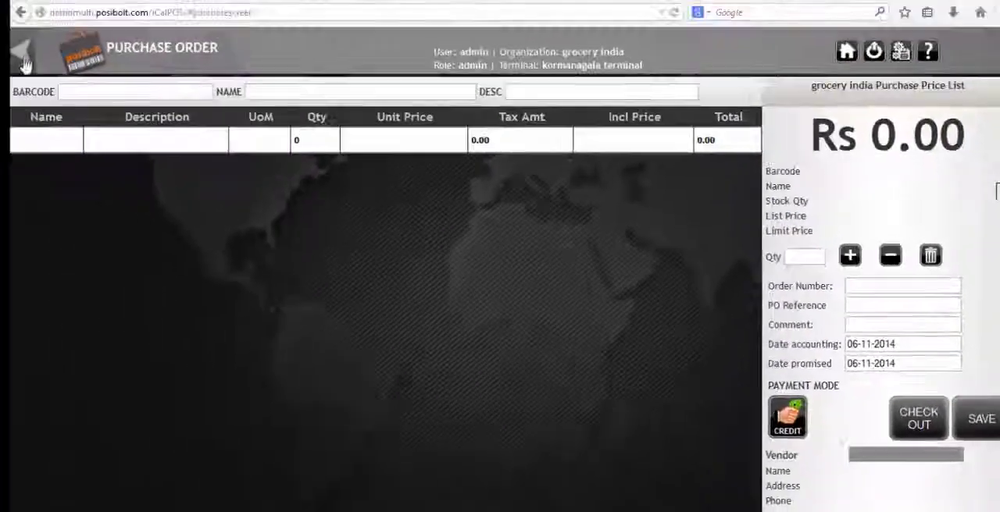
{"action": "left_click", "coordinate": [25, 61]}
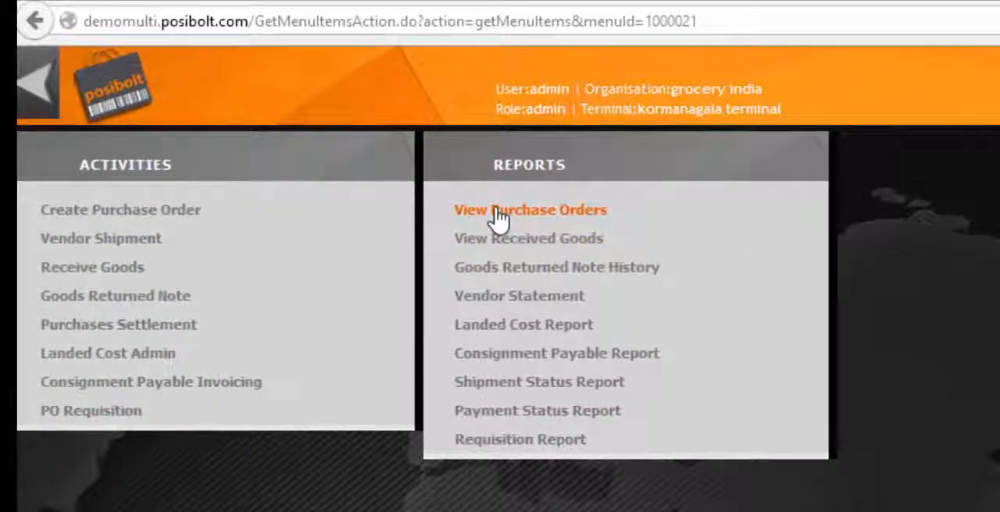
- View the purchase orders and start an invoice for order 800022
{"action": "left_click", "coordinate": [499, 212]}
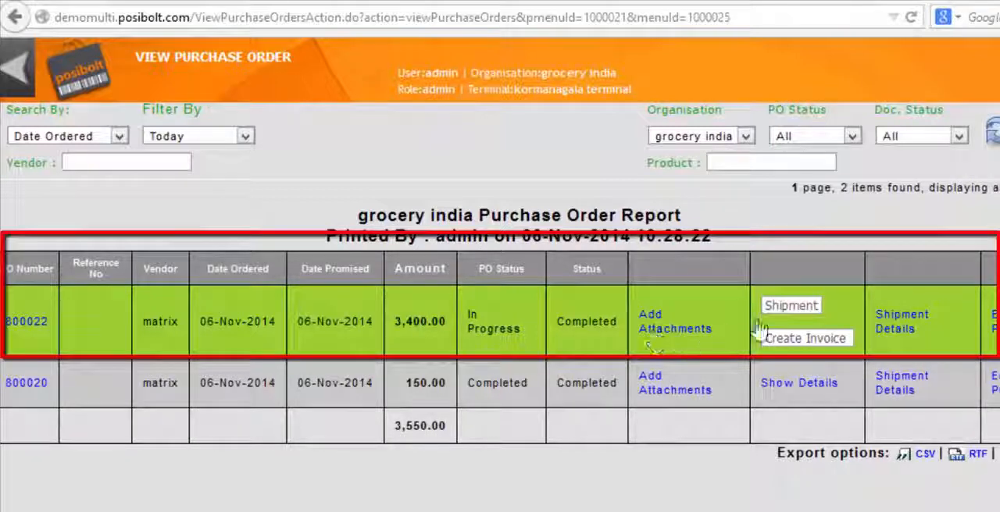
{"action": "left_click", "coordinate": [805, 338]}
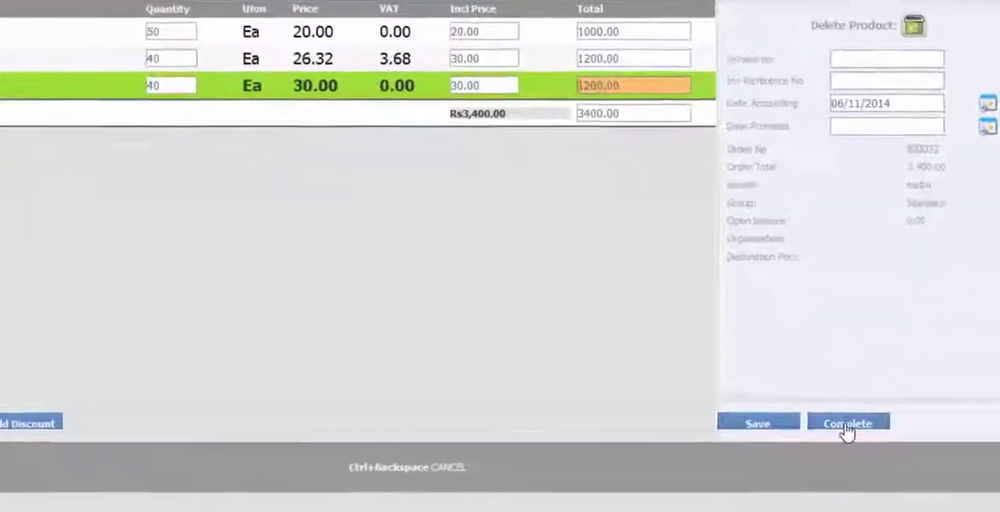
- Complete the invoice for order 800022 with invoice number 1000 at Rs3400.00
{"action": "left_click", "coordinate": [862, 435]}
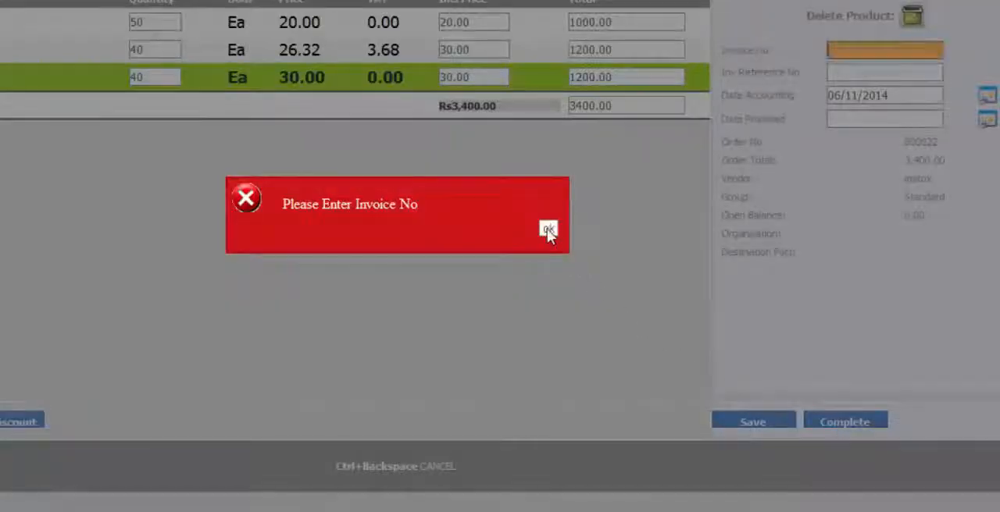
{"action": "left_click", "coordinate": [548, 229]}
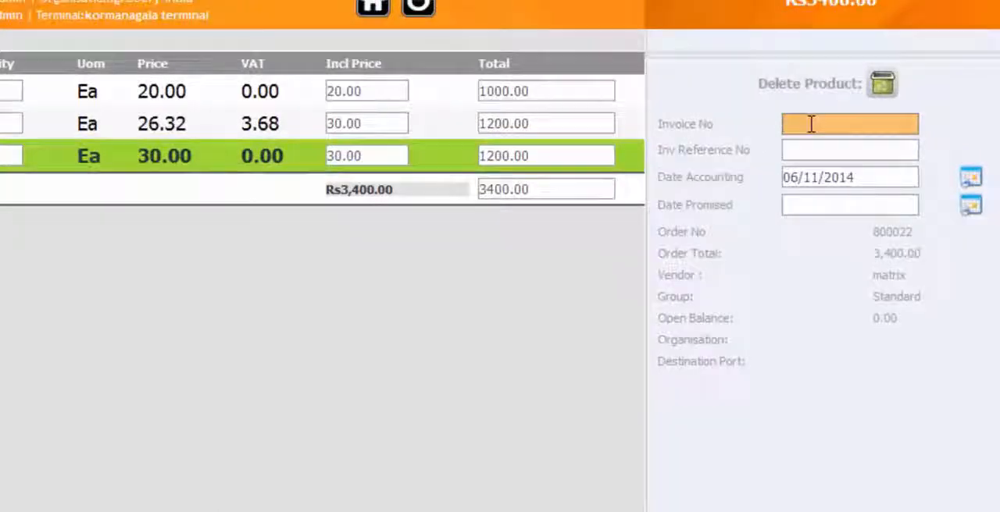
{"action": "type", "text": "1000"}
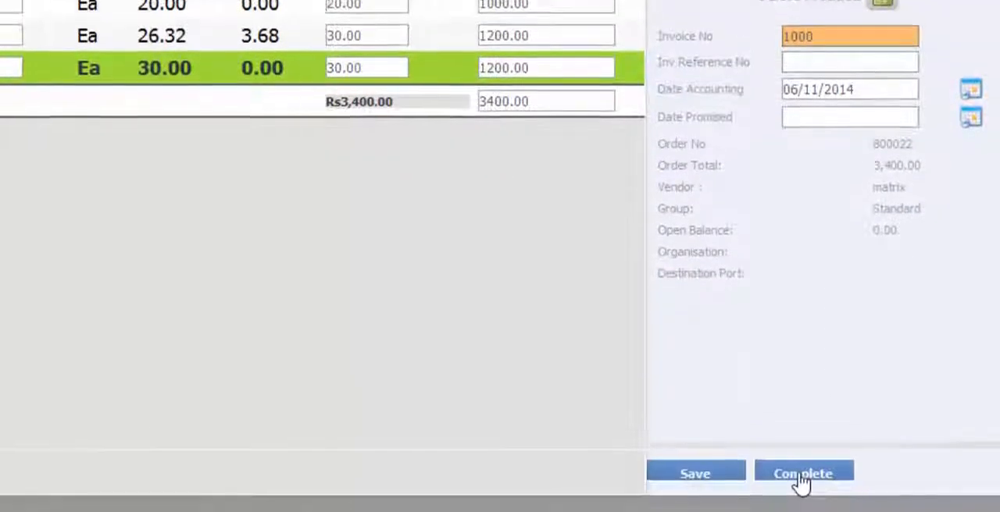
{"action": "left_click", "coordinate": [800, 414]}
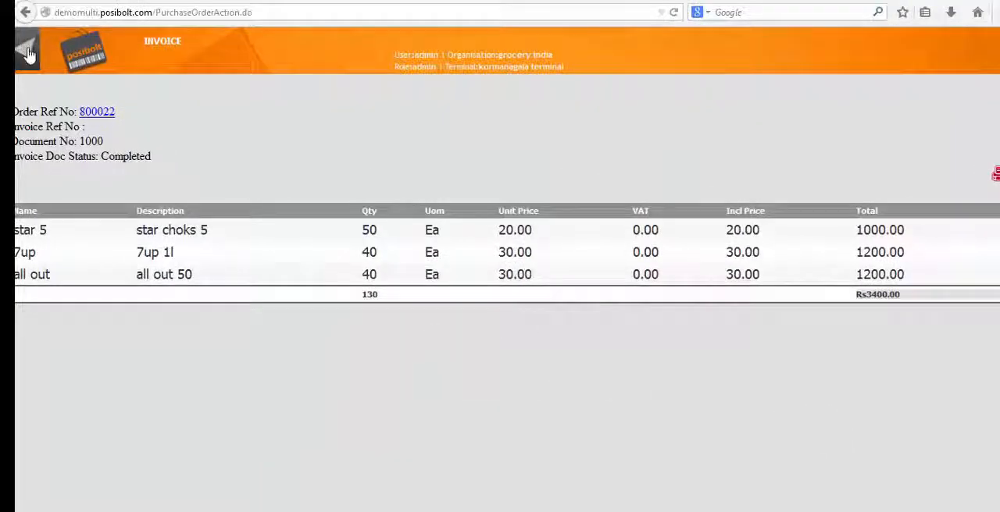
- Return to the Purchases menu and reopen the purchase order report showing order 800022
{"action": "left_click", "coordinate": [28, 53]}
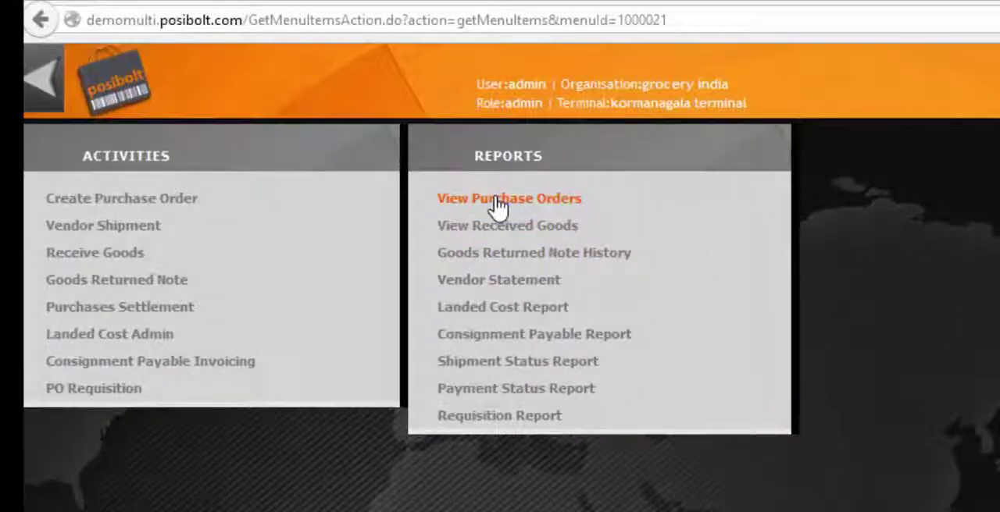
{"action": "left_click", "coordinate": [498, 206]}
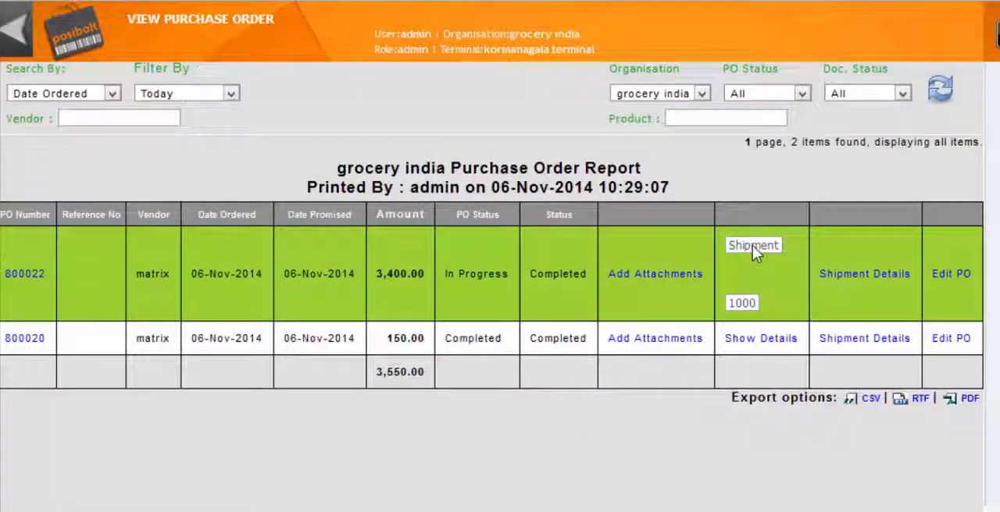
- Ship order 800022 as a vendor shipment of 50, 40 and 40 units and complete it
{"action": "left_click", "coordinate": [752, 245]}
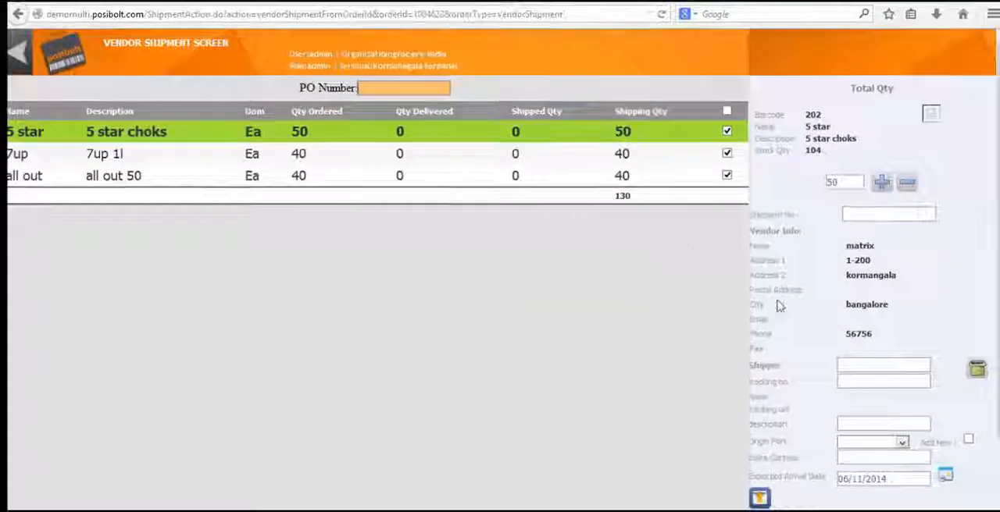
{"action": "scroll", "coordinate": [792, 365], "scroll_direction": "down", "scroll_amount": 3}
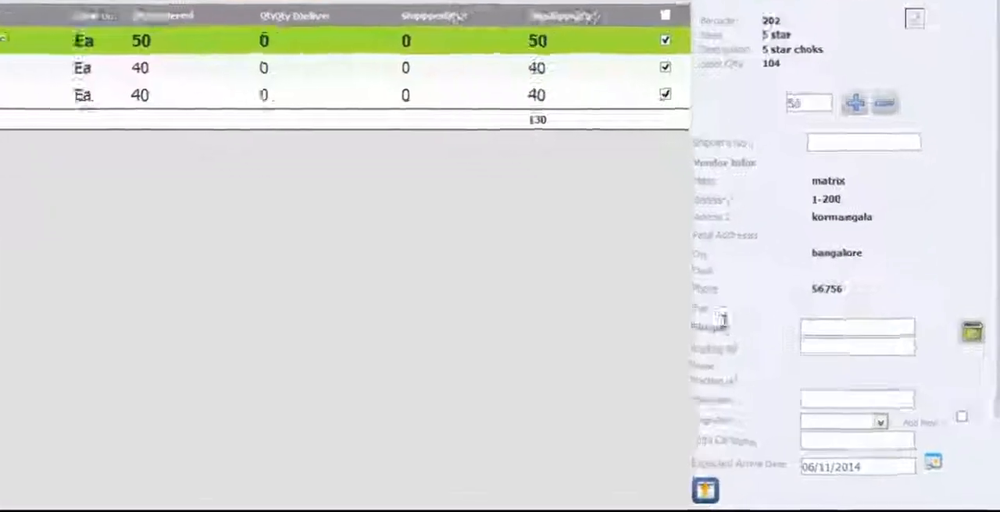
{"action": "scroll", "coordinate": [792, 365], "scroll_direction": "down", "scroll_amount": 3}
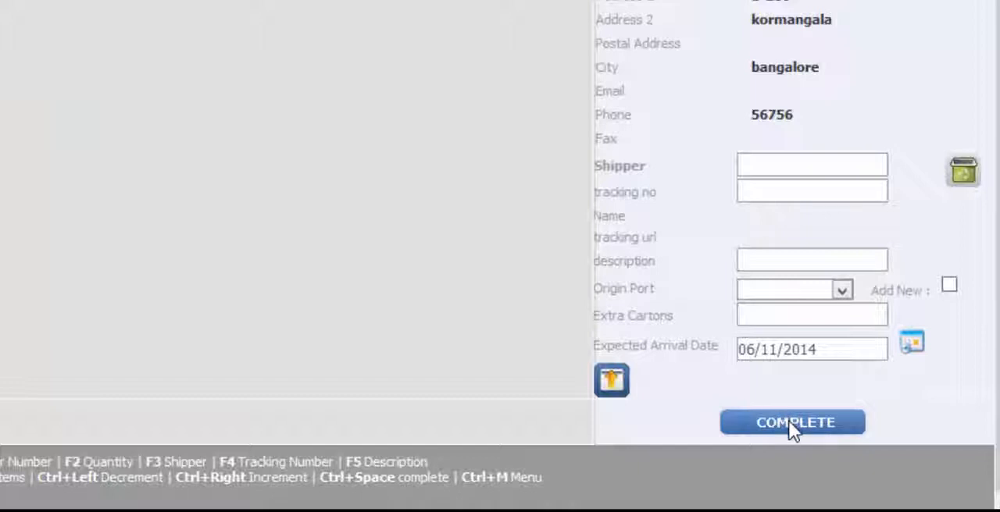
{"action": "left_click", "coordinate": [793, 428]}
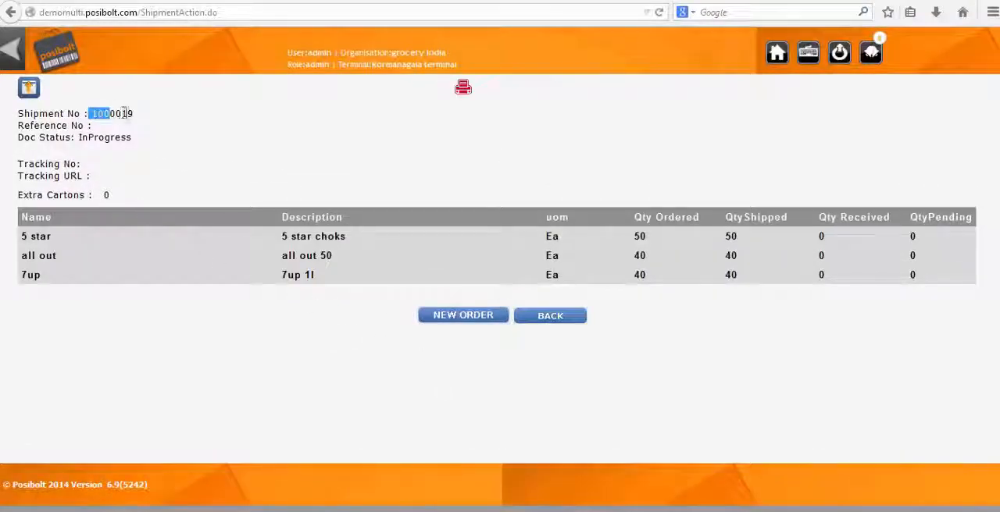
- Highlight shipment number 1000019 and return to the purchasing menu
{"action": "left_click_drag", "start_coordinate": [129, 114], "coordinate": [134, 114]}
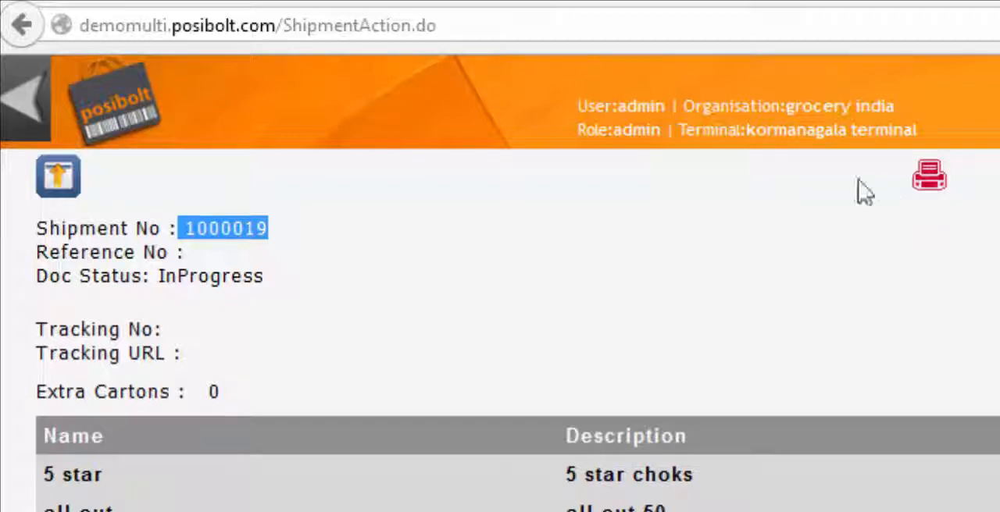
{"action": "left_click", "coordinate": [27, 105]}
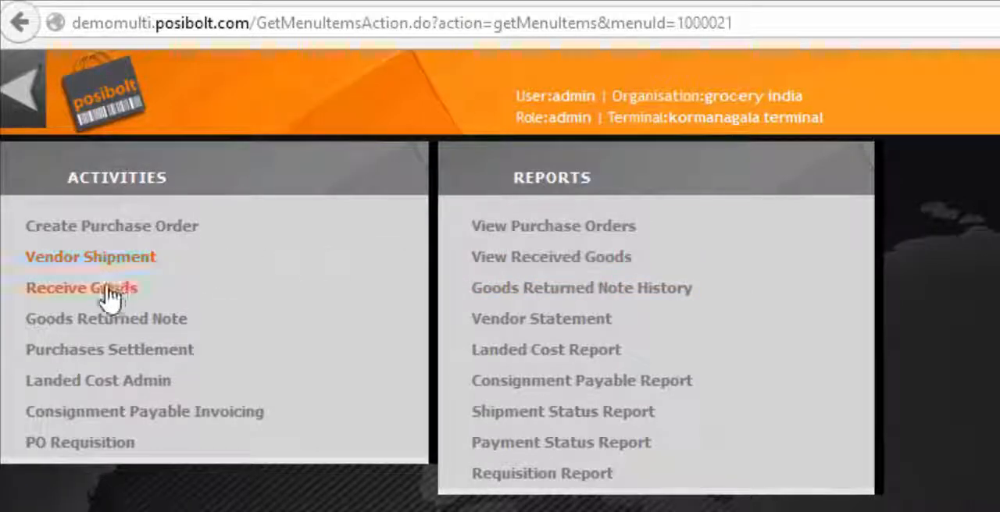
- Load shipment 1000019 (06/11/2014) for vendor matrix into the Receive Goods screen
{"action": "left_click", "coordinate": [82, 288]}
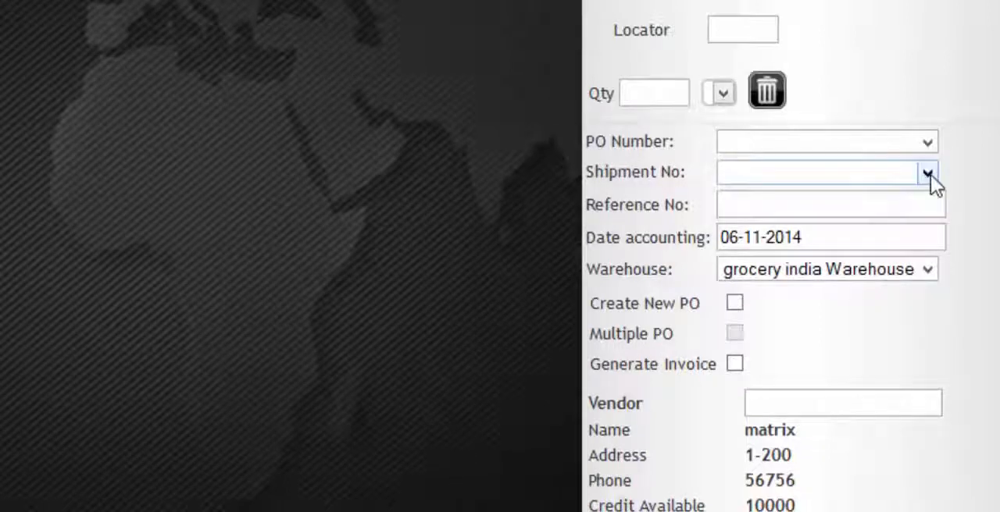
{"action": "left_click", "coordinate": [928, 173]}
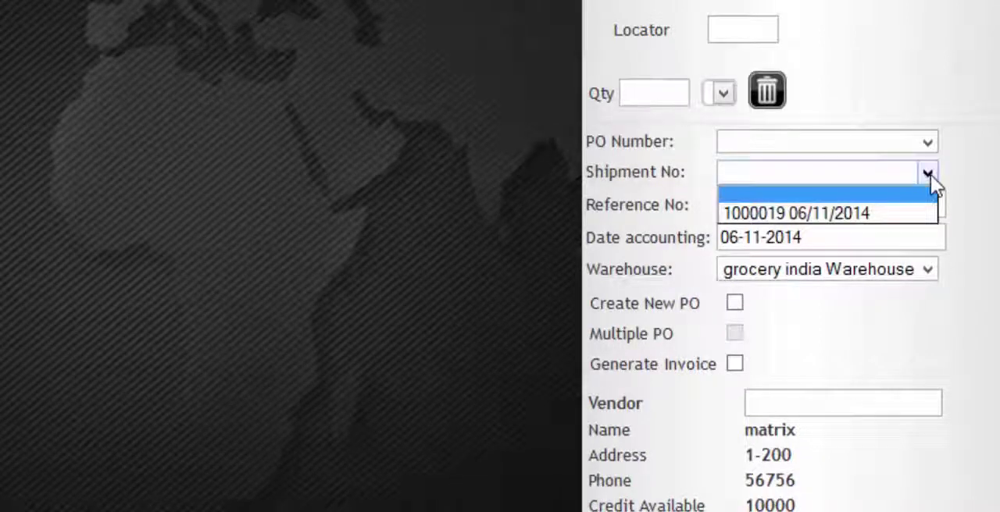
{"action": "left_click", "coordinate": [840, 221]}
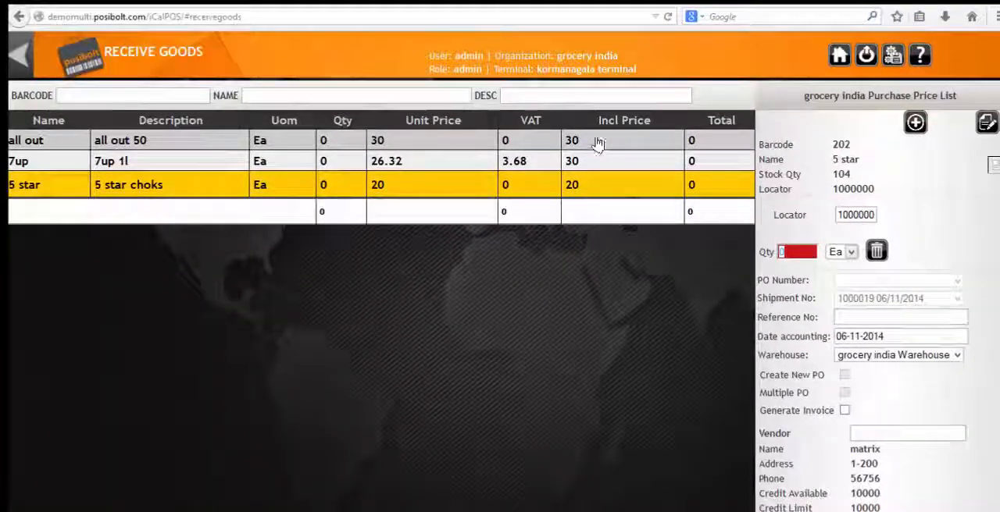
- Enter 40 received units for all out after dismissing the quantity-exceeds-ordered error
{"action": "left_click", "coordinate": [597, 141]}
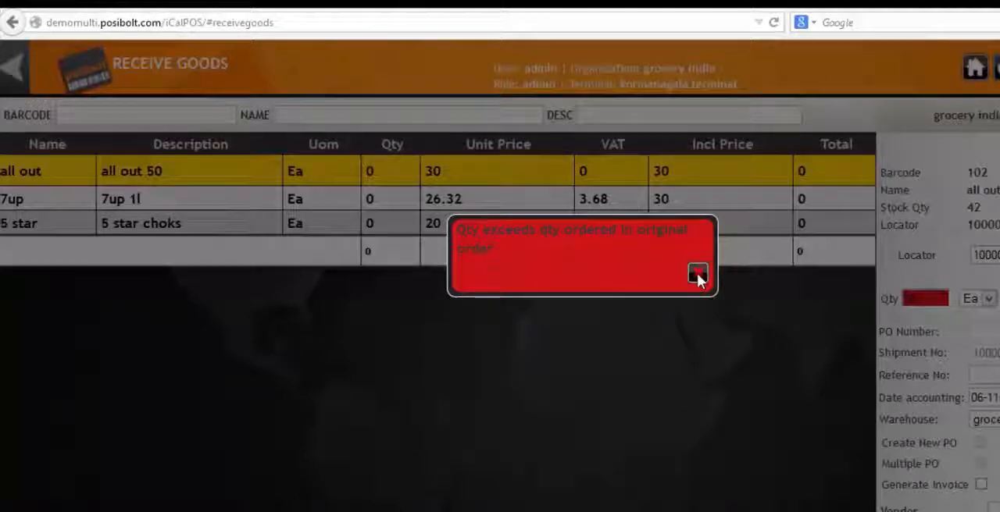
{"action": "left_click", "coordinate": [698, 275]}
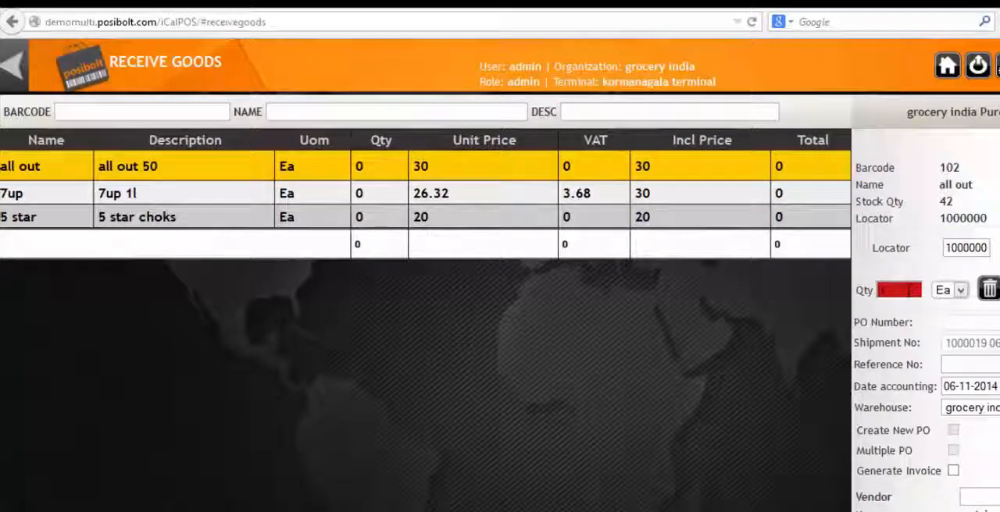
{"action": "type", "text": "40"}
{"action": "key", "text": "Return"}
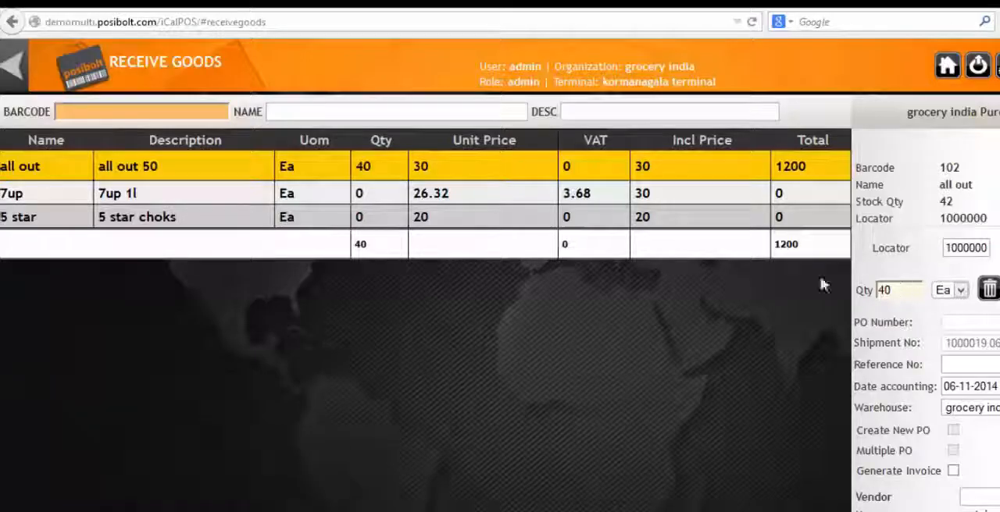
- Enter 40 received units for 7up and 50 for 5 star, totalling 130 units worth 3400
{"action": "left_click", "coordinate": [669, 195]}
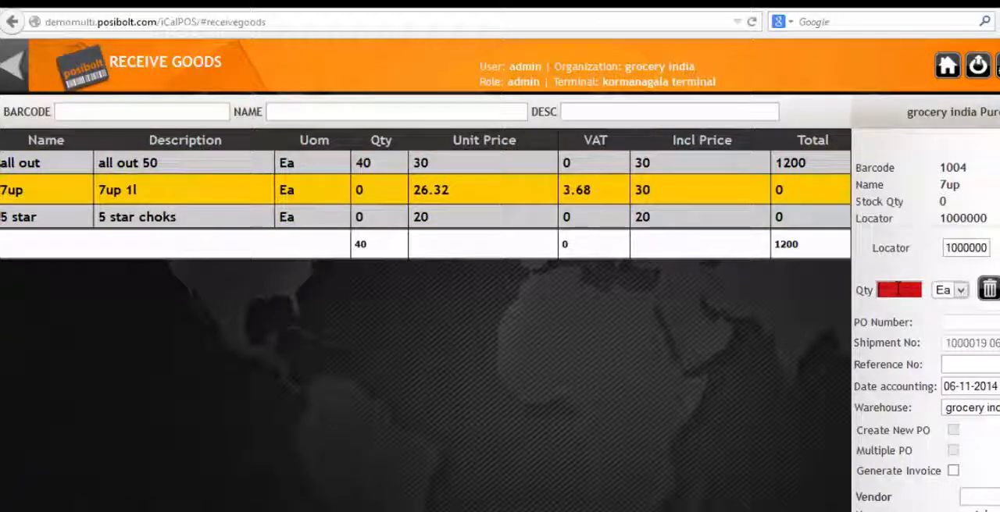
{"action": "type", "text": "40"}
{"action": "key", "text": "Return"}
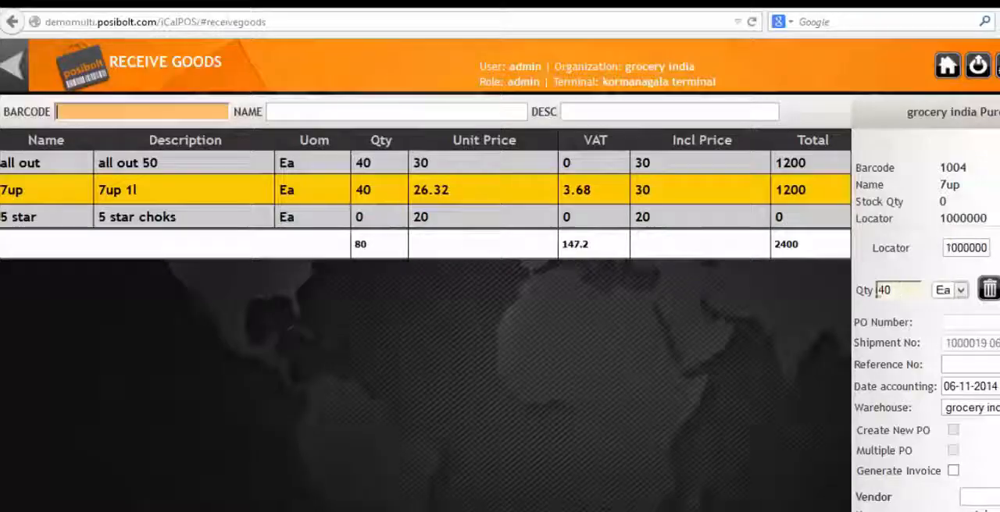
{"action": "left_click", "coordinate": [590, 217]}
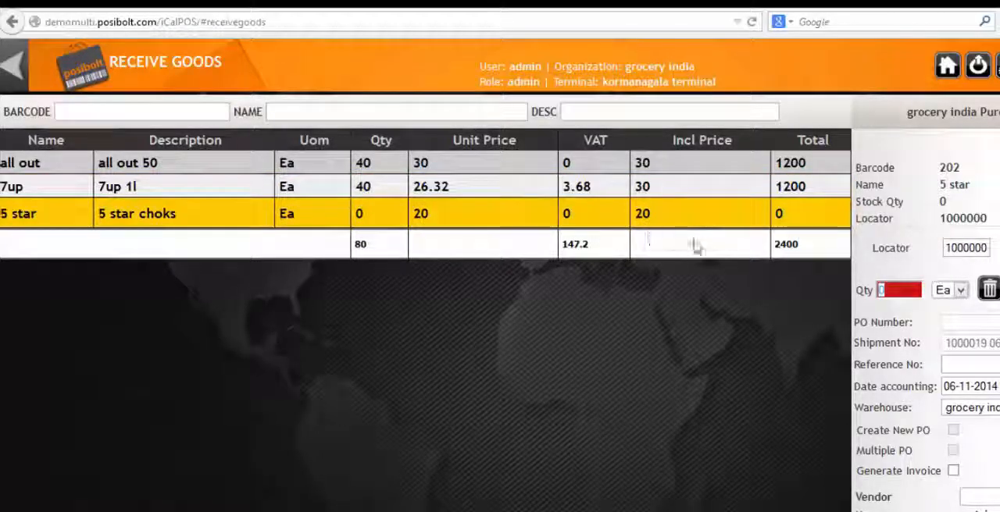
{"action": "left_click", "coordinate": [883, 290]}
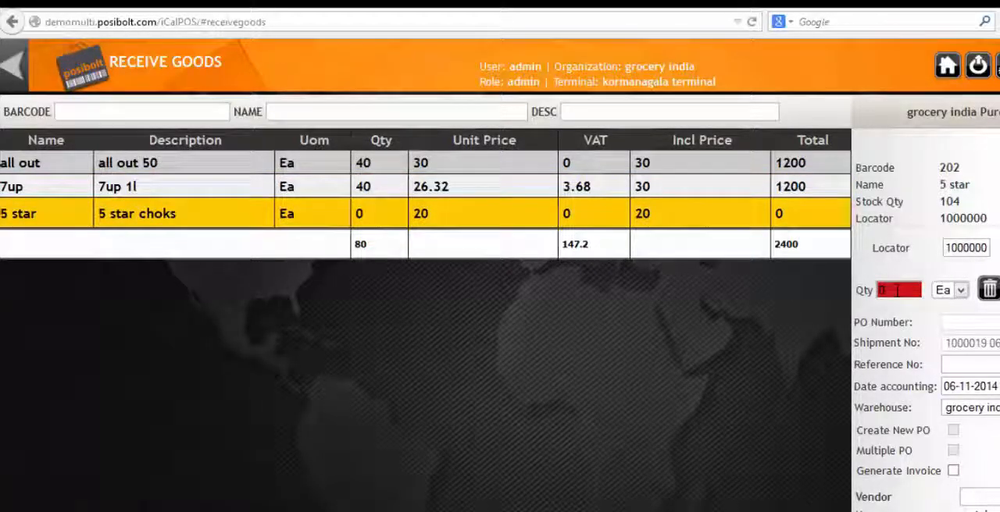
{"action": "type", "text": "50"}
{"action": "key", "text": "Return"}
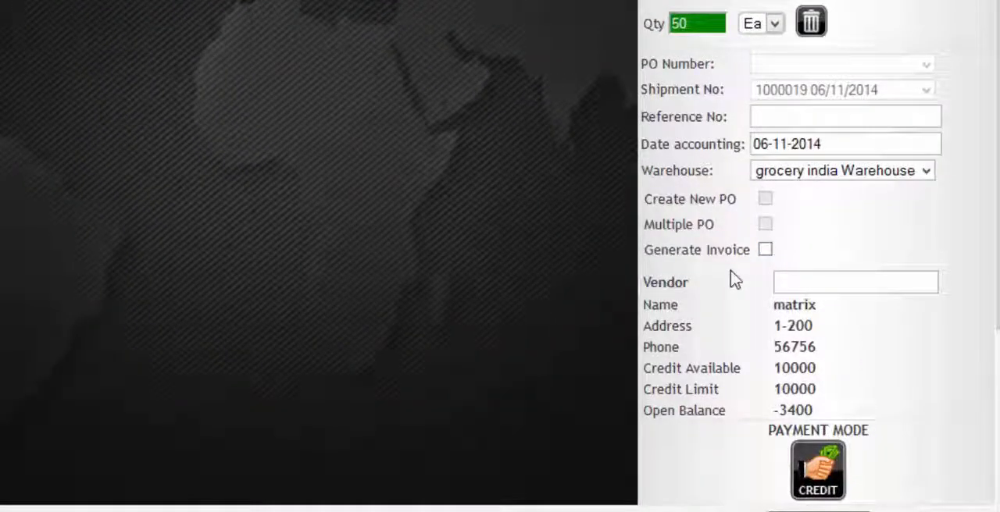
- Check out the goods receipt with reference number 1, listing 130 received units
{"action": "left_click", "coordinate": [767, 117]}
{"action": "type", "text": "1"}
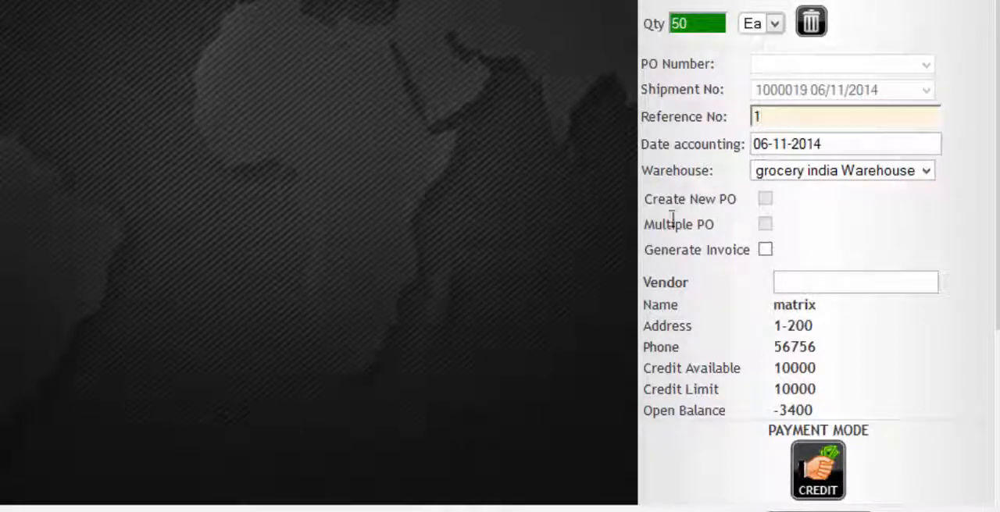
{"action": "scroll", "coordinate": [602, 310], "scroll_direction": "down", "scroll_amount": 1}
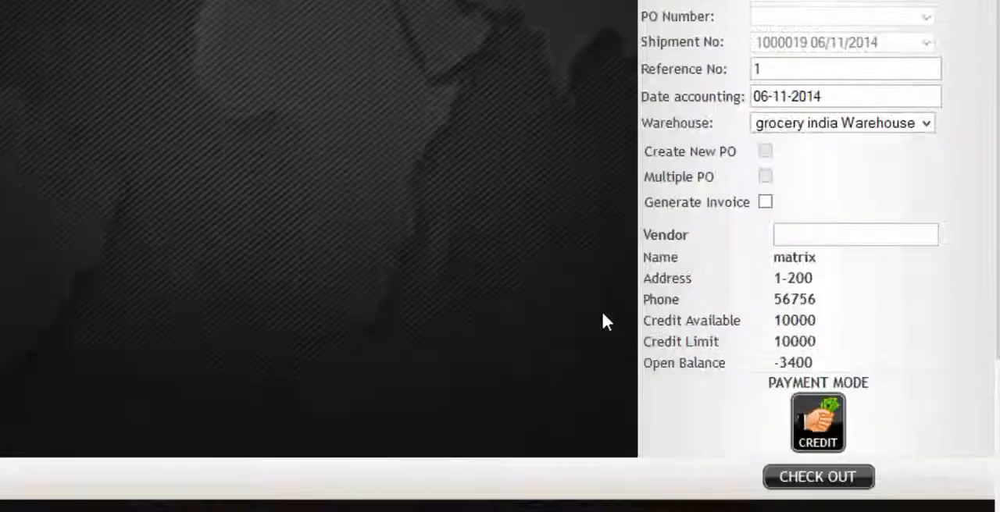
{"action": "scroll", "coordinate": [605, 320], "scroll_direction": "down", "scroll_amount": 3}
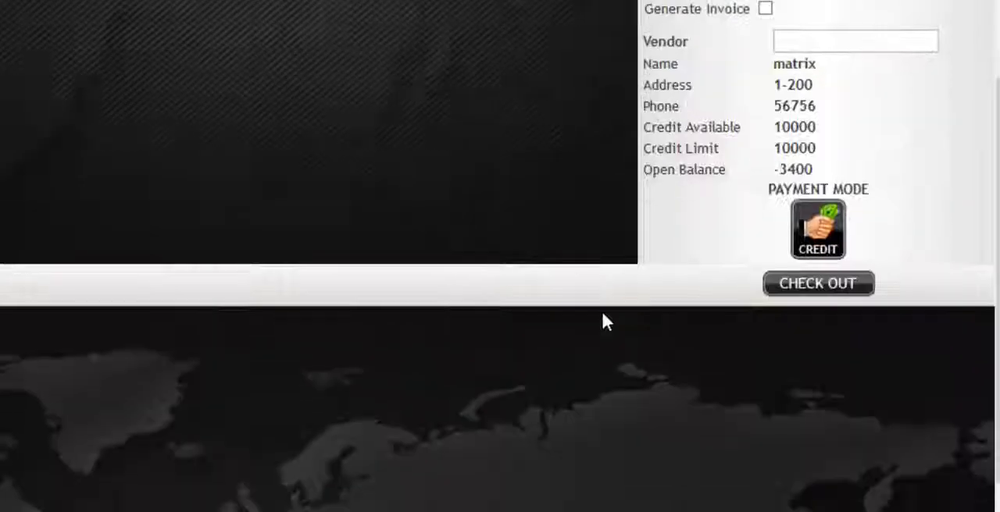
{"action": "left_click", "coordinate": [808, 287]}
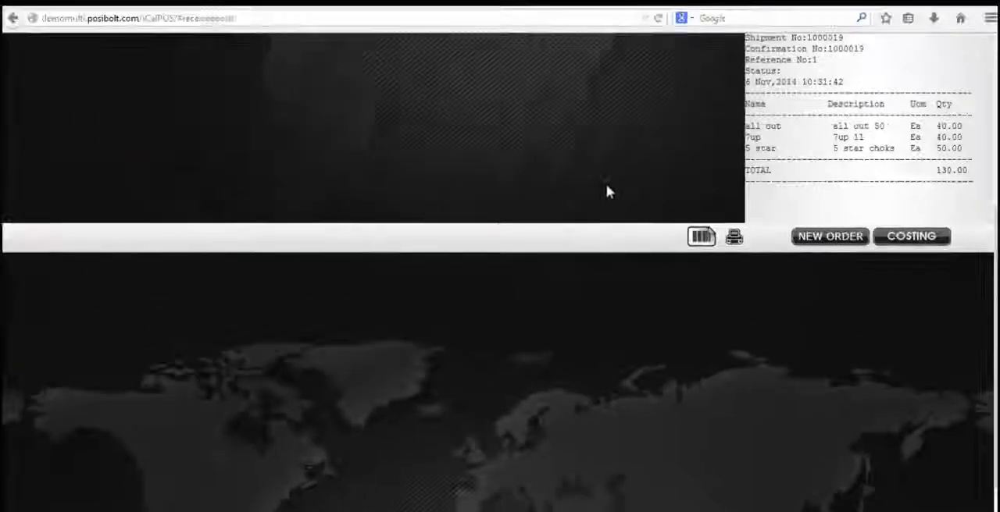
{"action": "scroll", "coordinate": [602, 189], "scroll_direction": "up", "scroll_amount": 5}
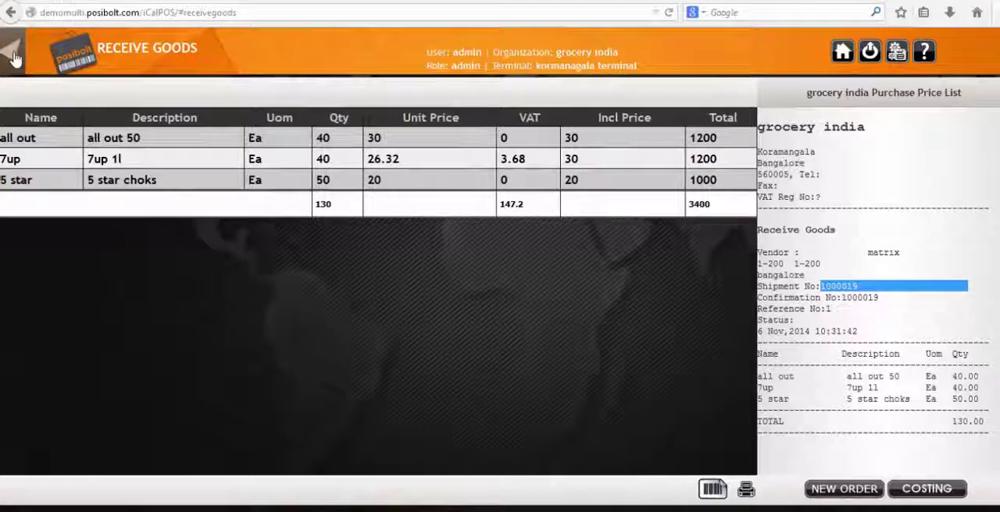
- Return from the completed receipt to the Purchases activities and reports menu
{"action": "left_click", "coordinate": [15, 56]}
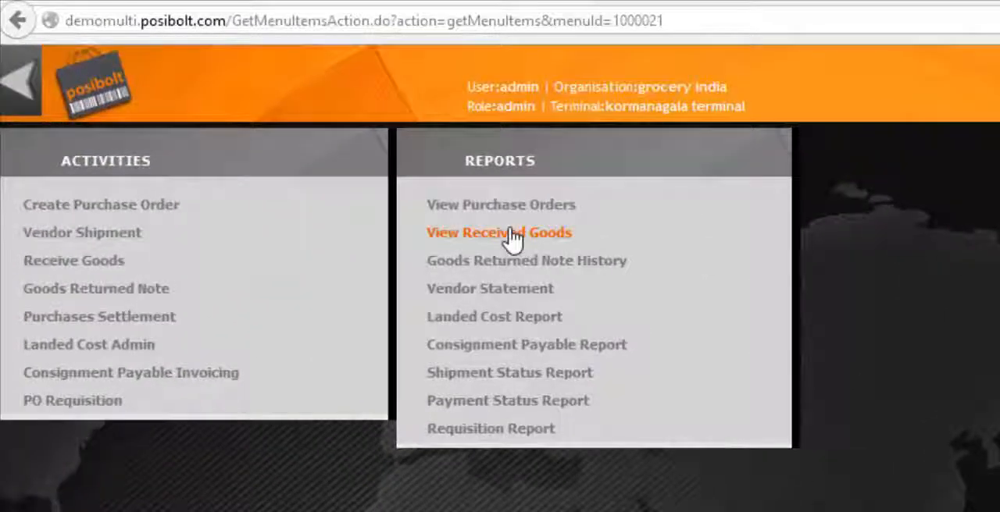
- Run the received goods report filtered to kormanagala terminal, listing shipments 1000019 and 1000018
{"action": "left_click", "coordinate": [511, 235]}
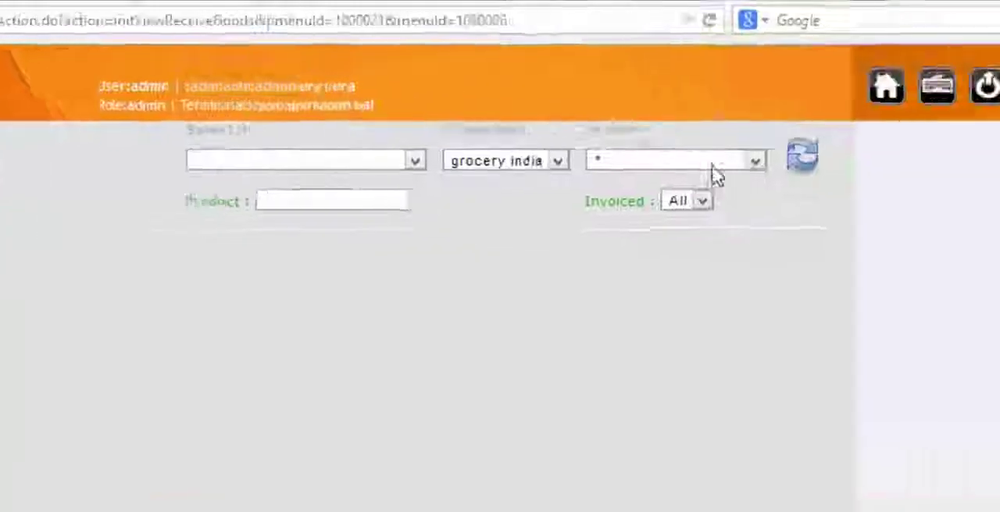
{"action": "left_click", "coordinate": [716, 162]}
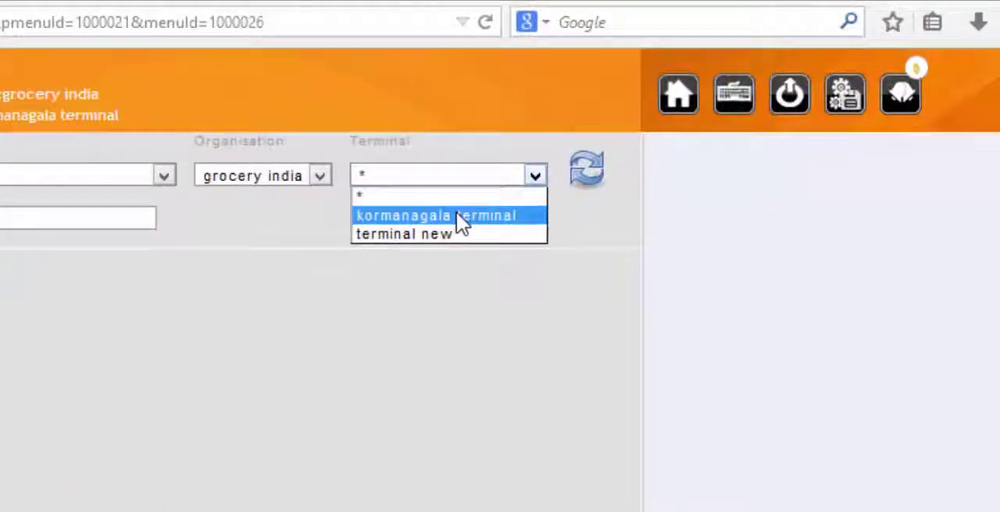
{"action": "left_click", "coordinate": [436, 216]}
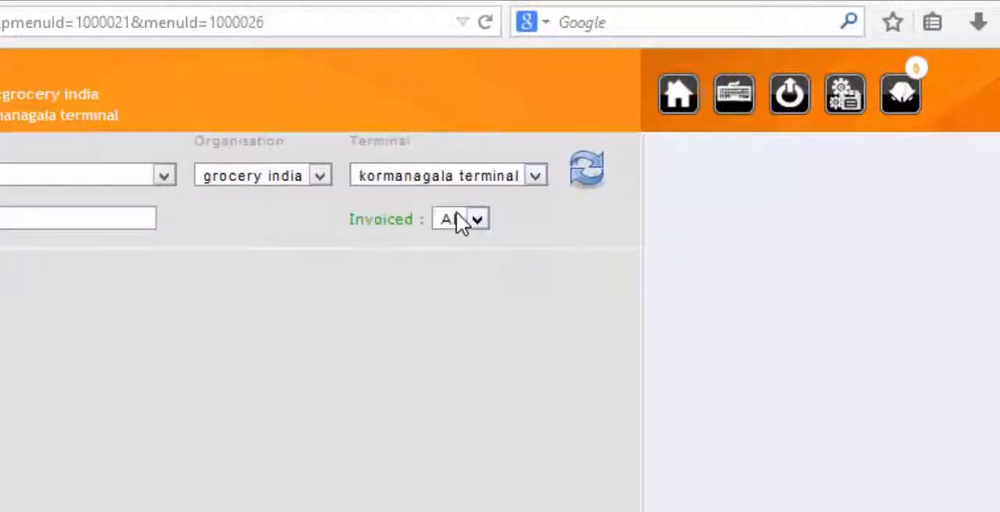
{"action": "left_click", "coordinate": [583, 173]}
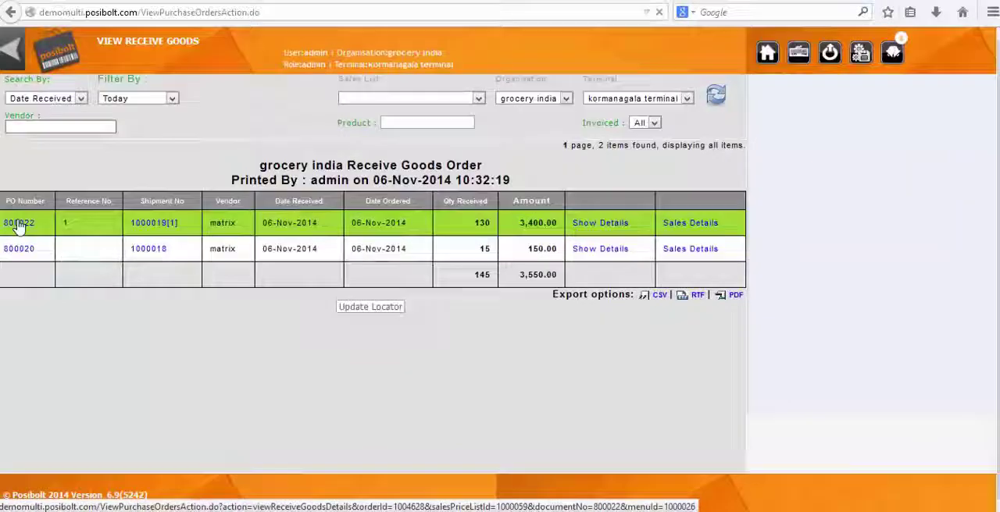
- View received goods details for order 800022 showing 5 star, 7up and all out costs and prices
{"action": "left_click", "coordinate": [19, 224]}
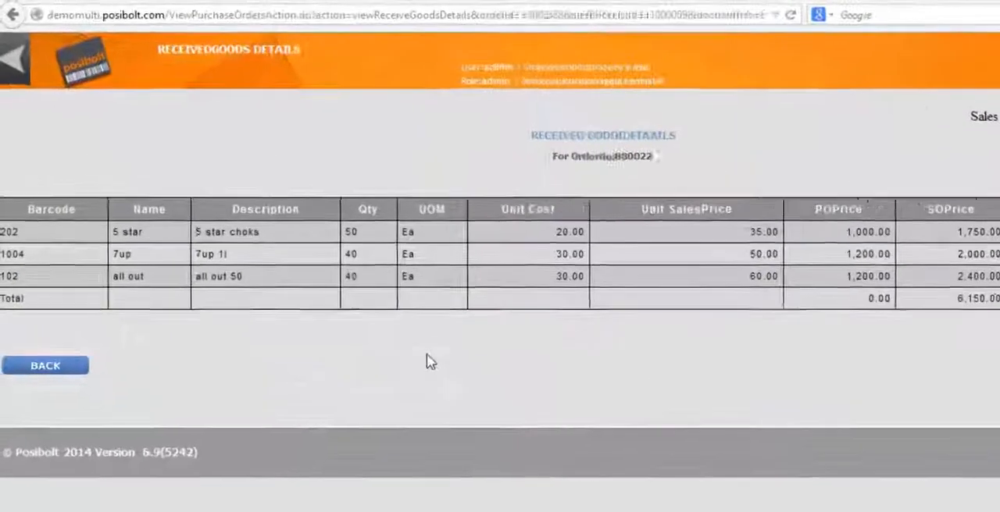